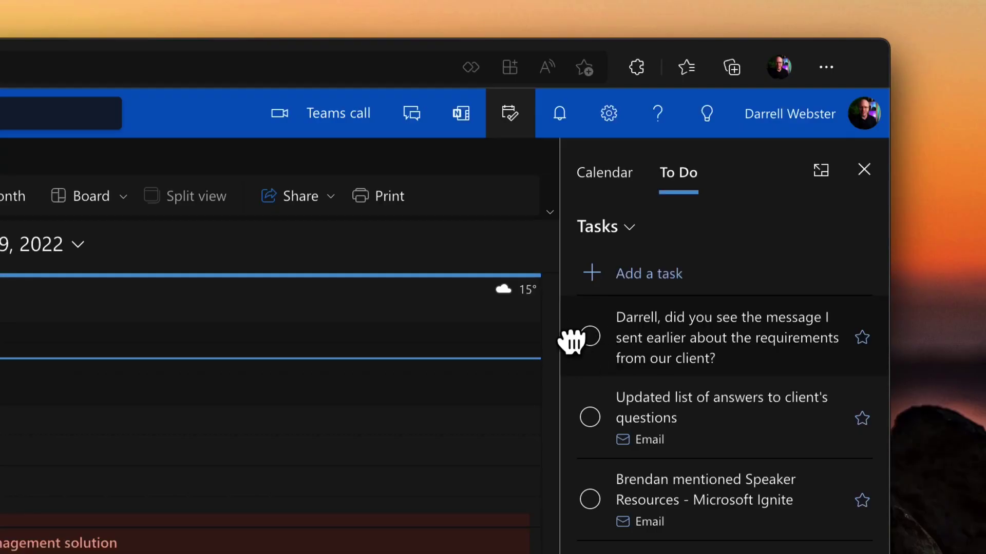
Schedule the client-requirements task at 2 PM and show the 'Updated list of answers' event as Free
drag(571, 340, 425, 303)
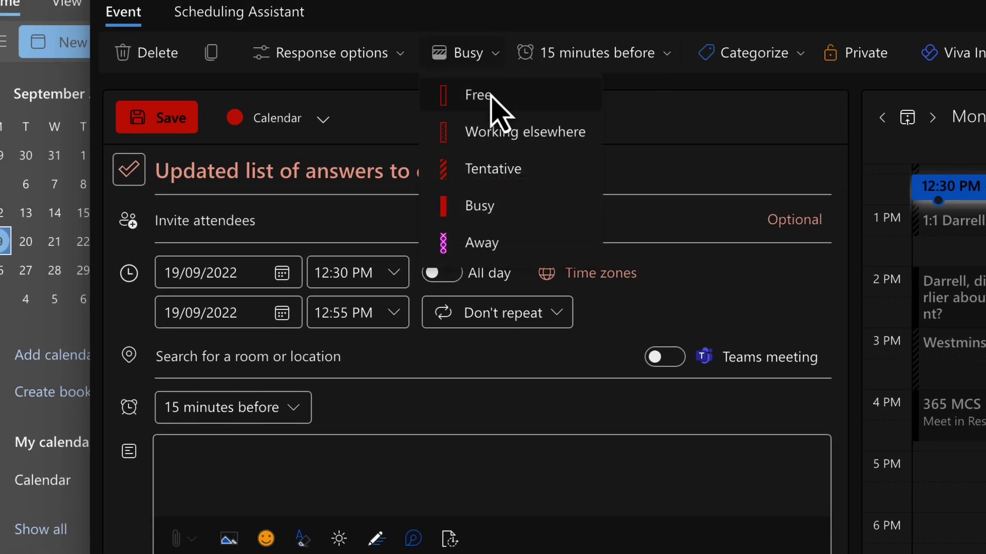
click(478, 95)
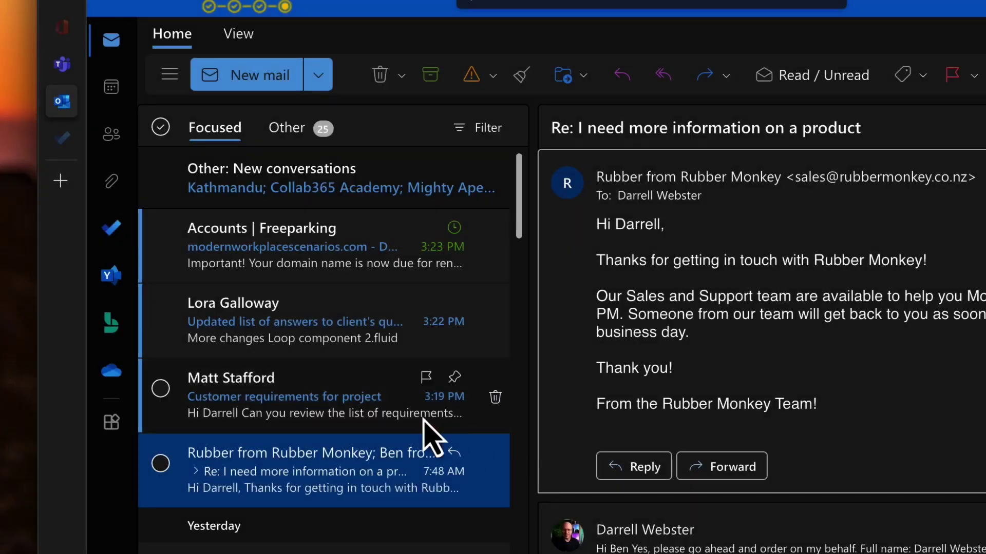
Turn the 'Updated list of answers to client's questions' email into a To Do task
click(396, 429)
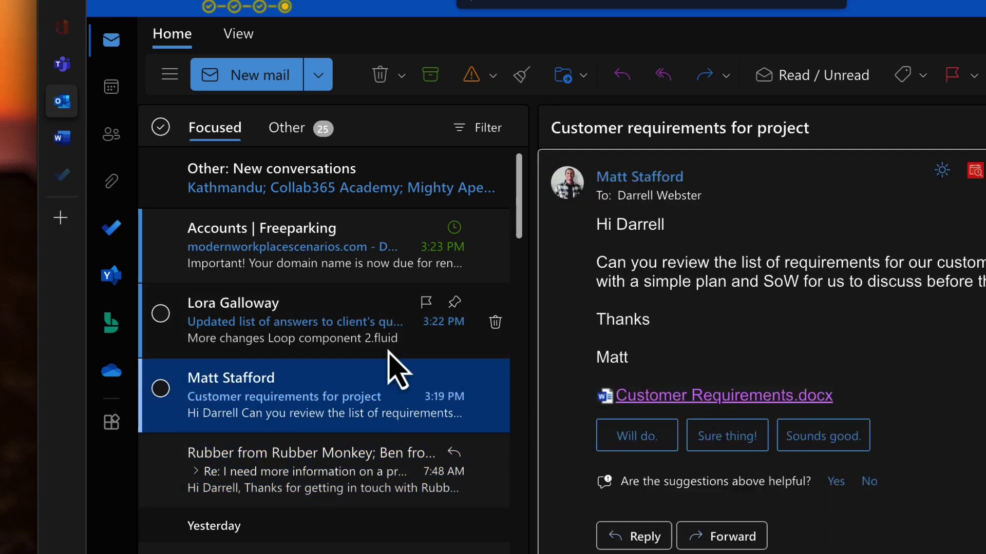
click(393, 349)
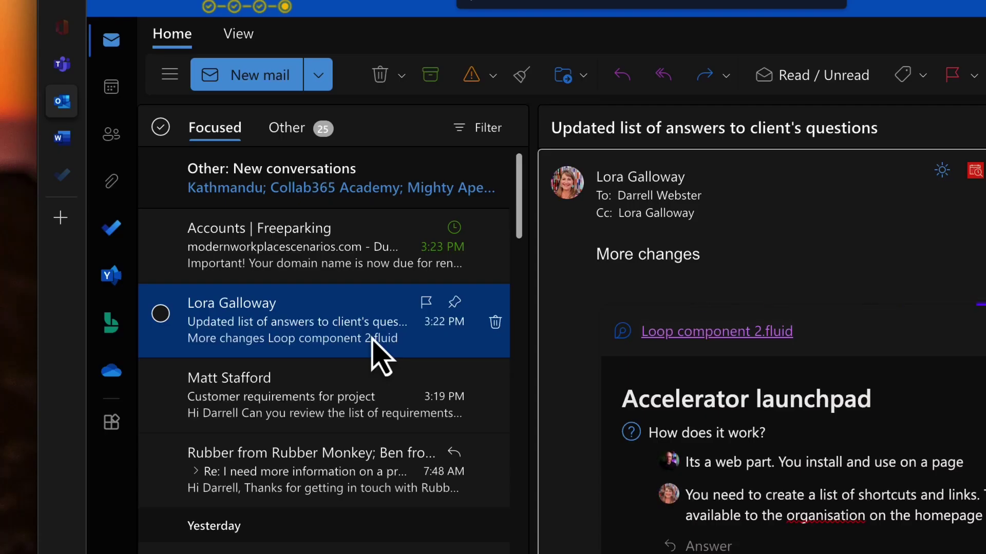
drag(380, 359, 626, 277)
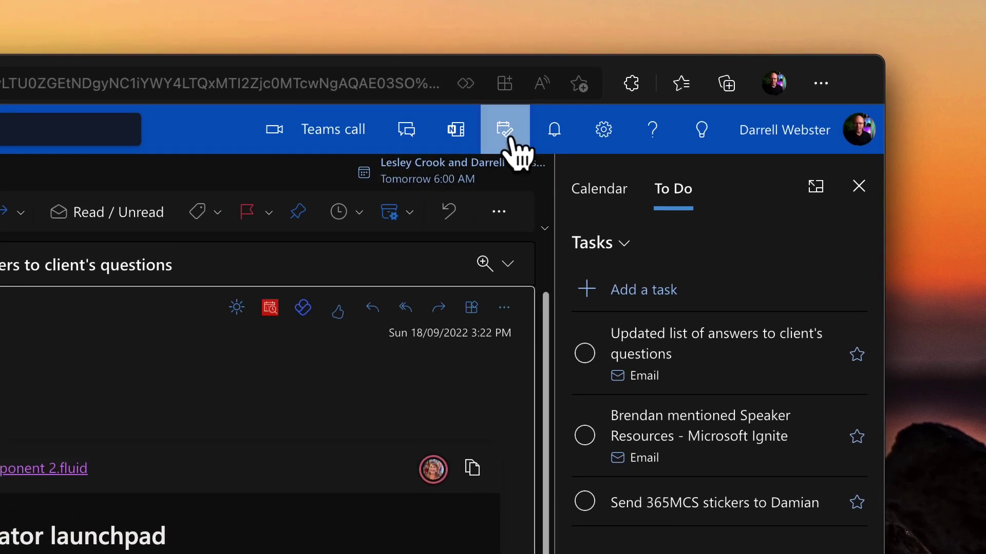
Flag 'Customer requirements for project' for follow-up and show Flagged Emails in the To Do pane
click(507, 138)
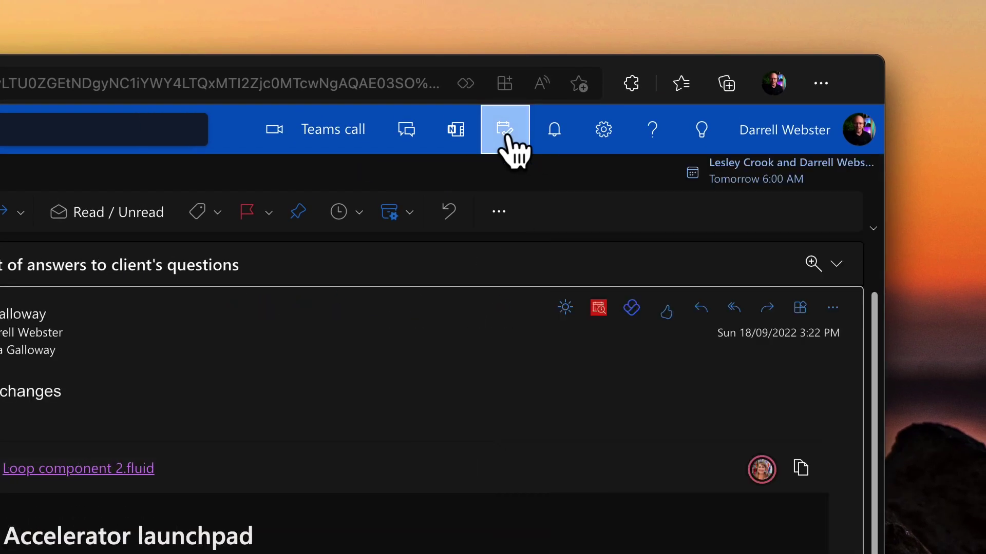
click(507, 137)
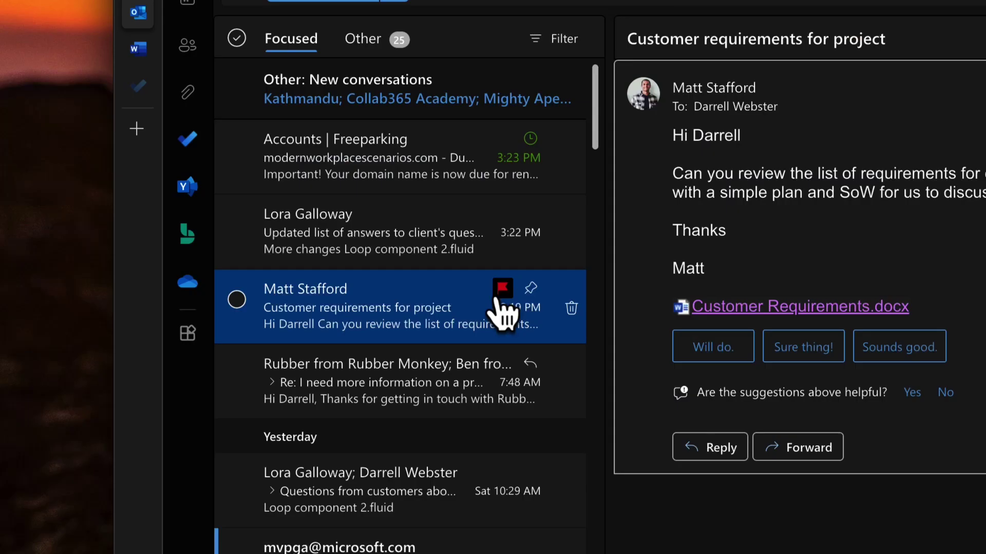
click(498, 293)
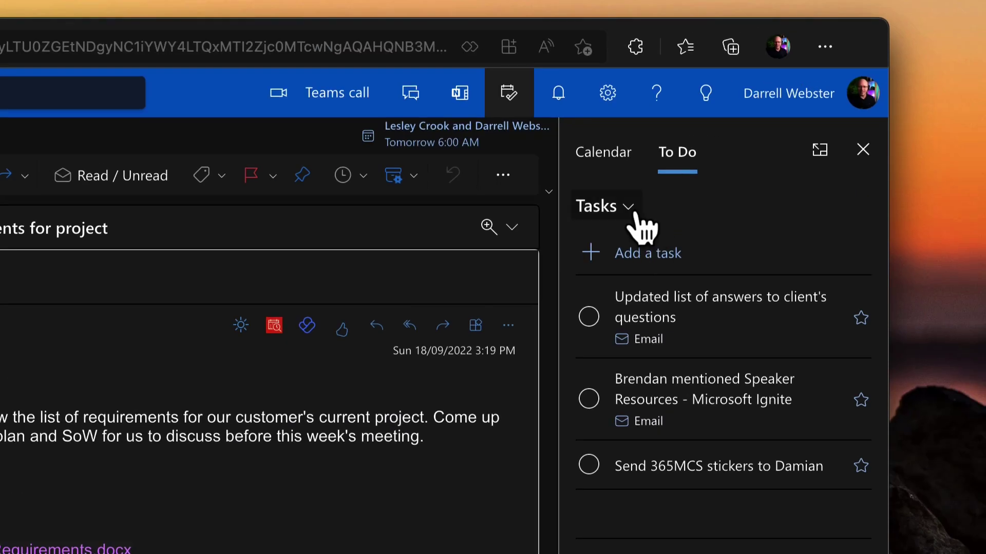
click(636, 212)
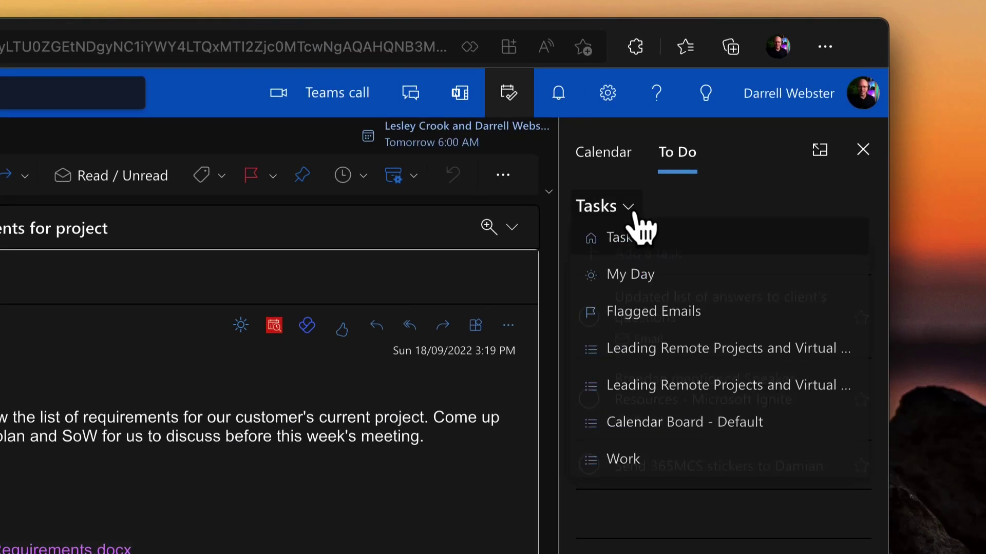
click(673, 329)
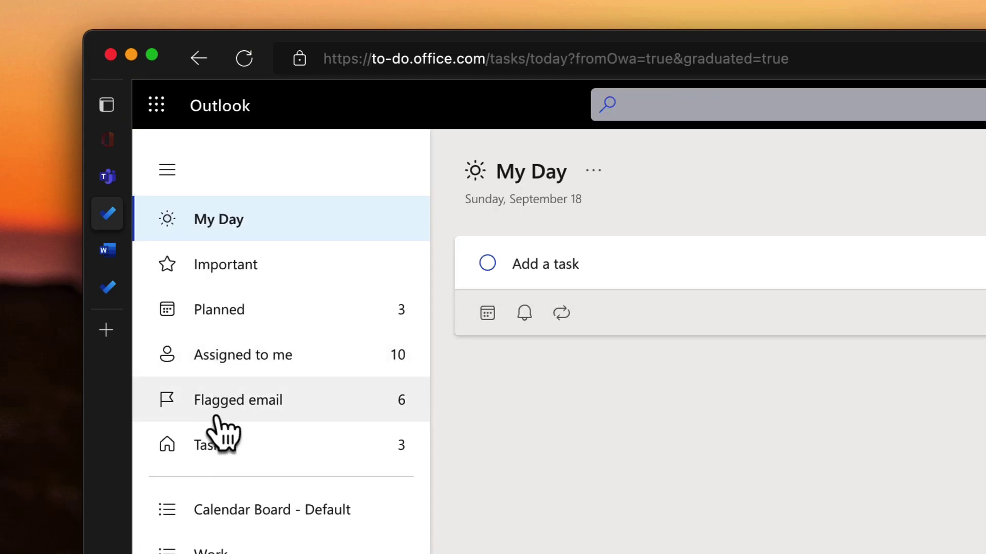
View the 'Customer requirements for project' task under Flagged email in To Do, then switch to Teams
click(215, 452)
click(252, 404)
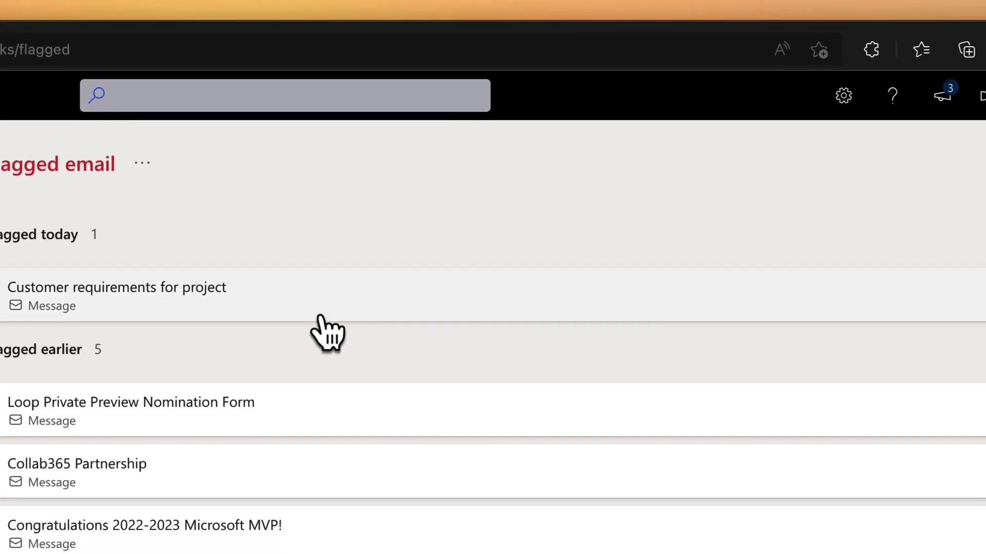
click(842, 317)
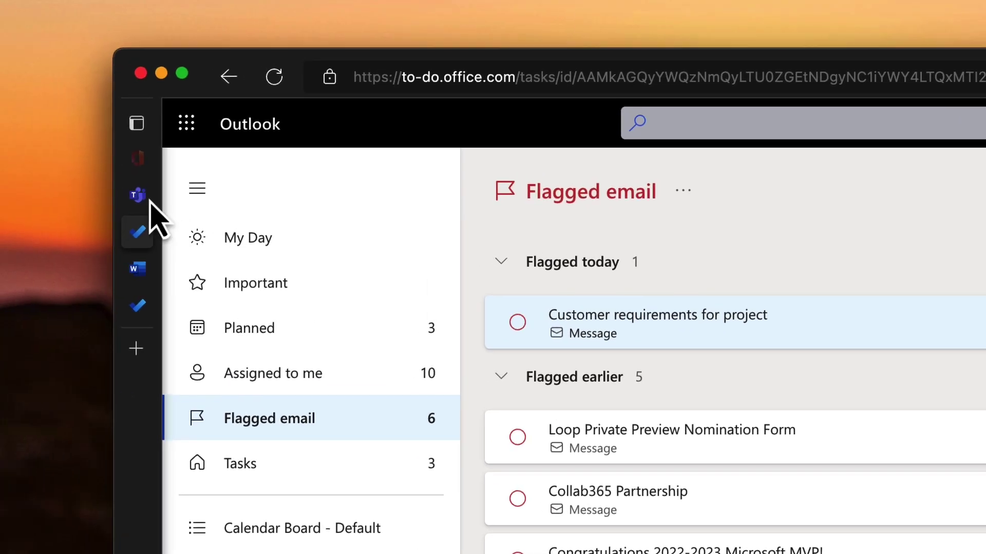
click(149, 200)
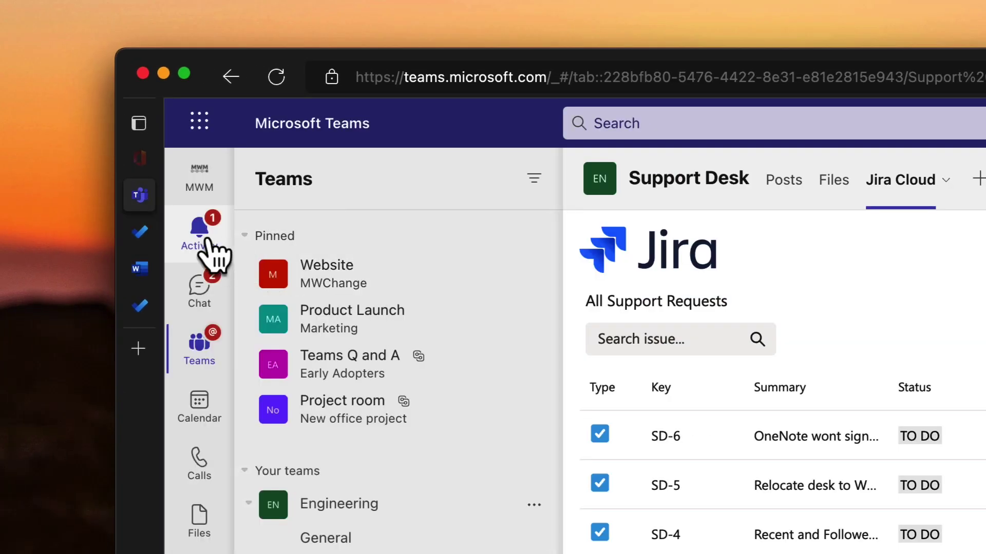
From the Support Desk mention in Activity, create a To Do task from the client-requirements chat message
click(204, 237)
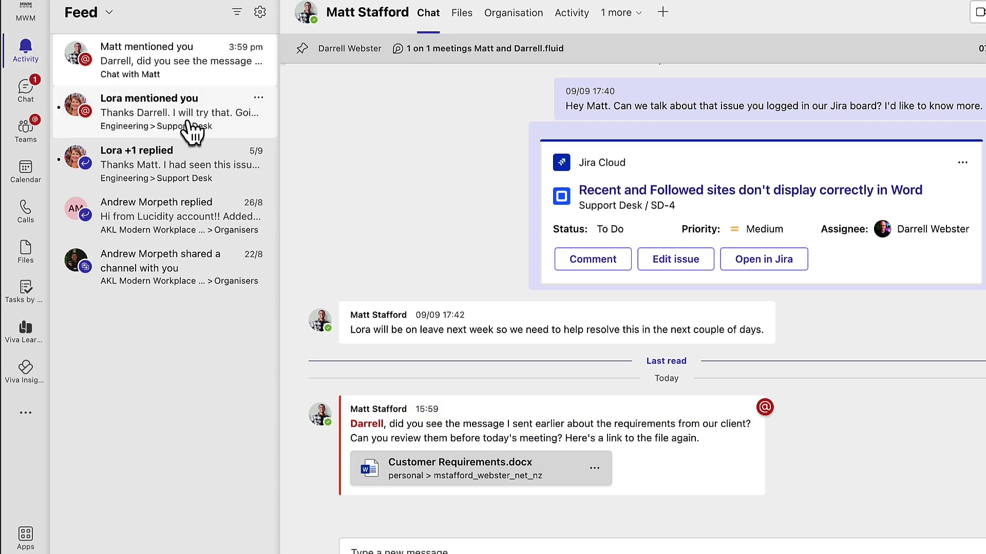
click(192, 132)
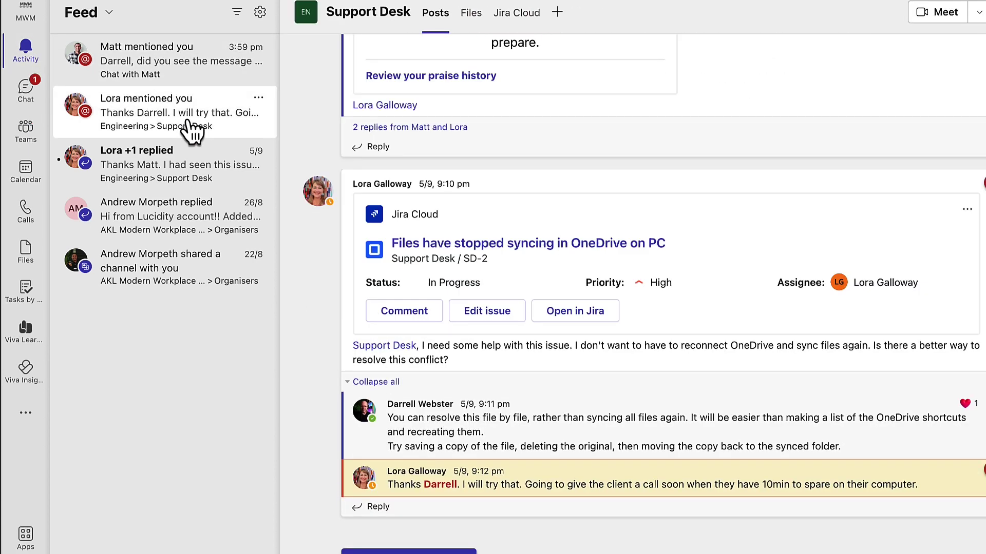
click(226, 180)
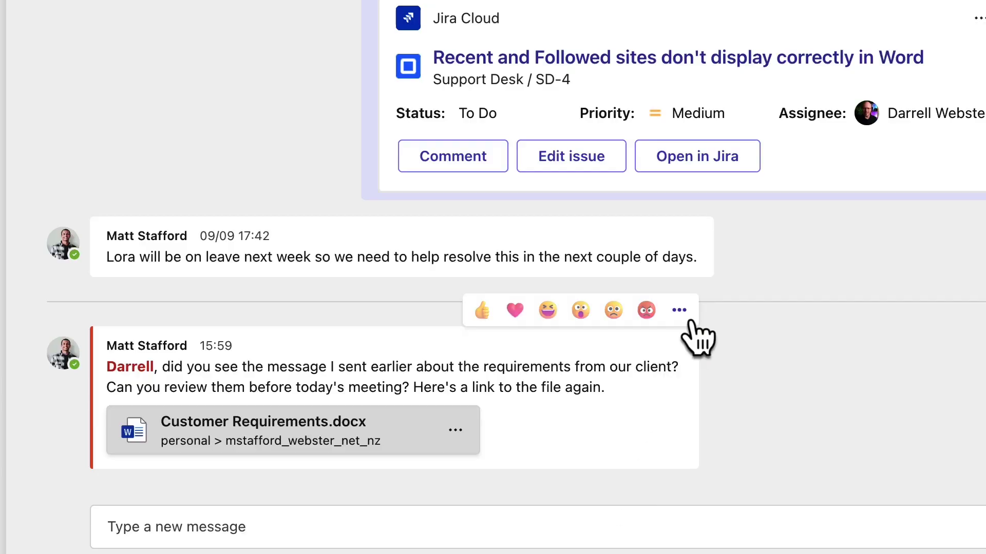
click(678, 311)
mouse_move(740, 274)
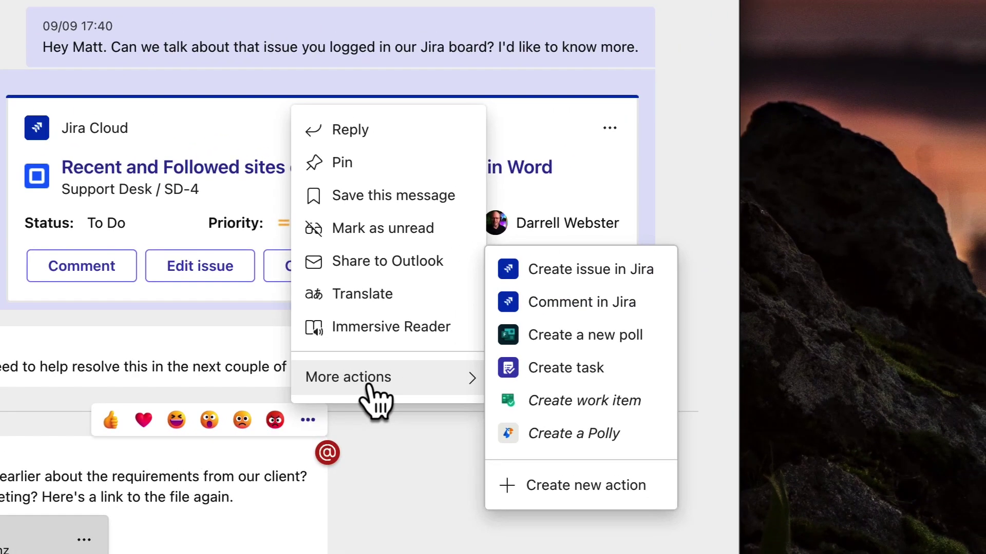
click(564, 371)
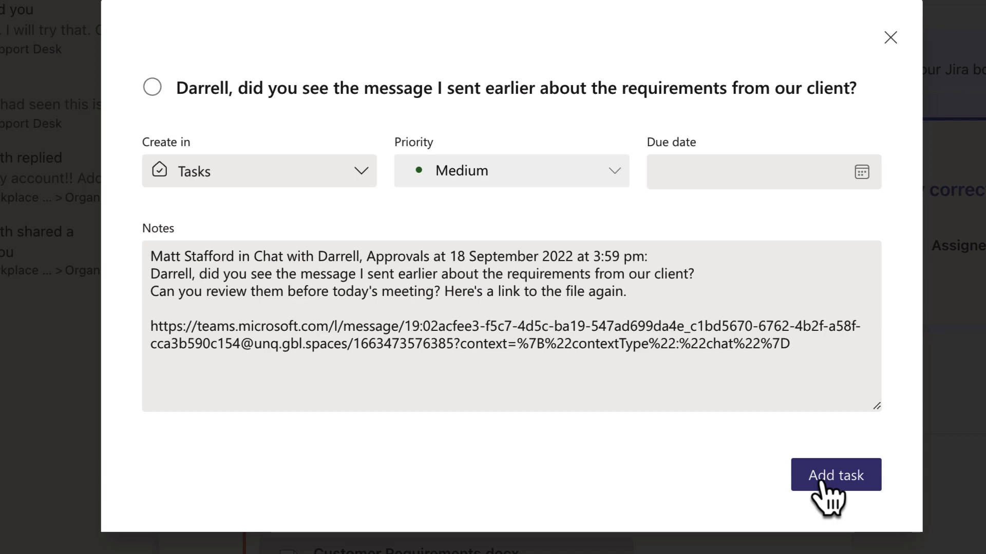
click(821, 477)
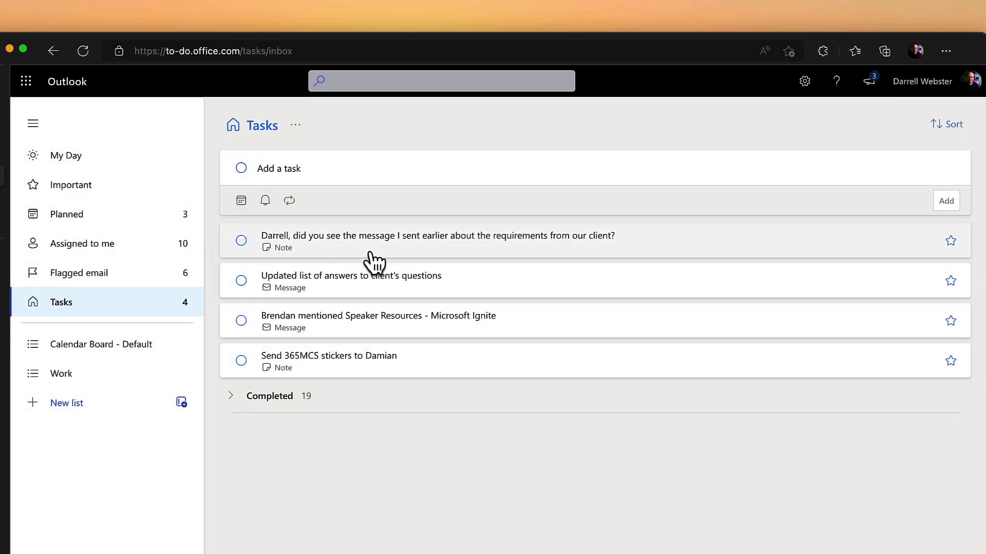
Open the details of the new client-requirements chat task in the Tasks list
click(378, 253)
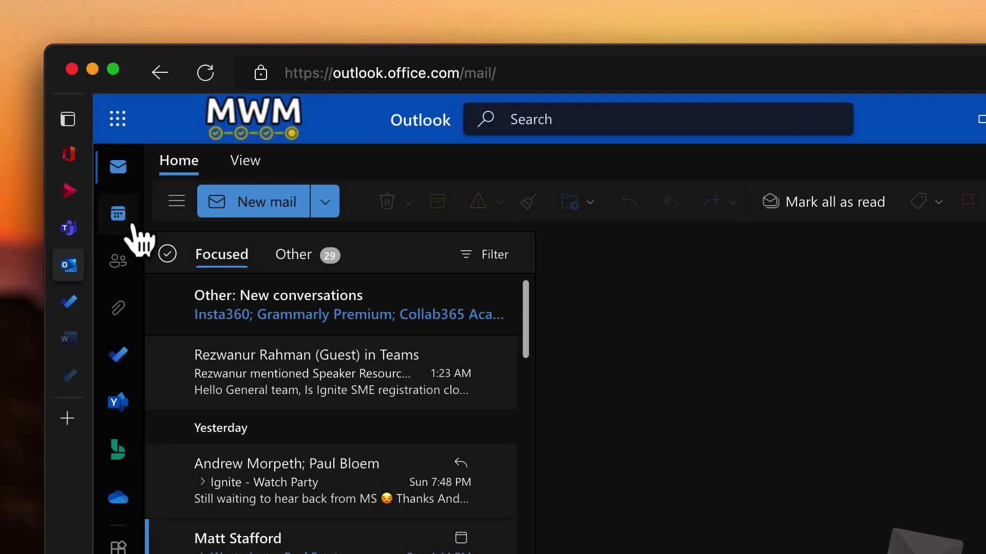
Review the GoTo Solutions meeting's details and Loop agenda in the day calendar
click(118, 226)
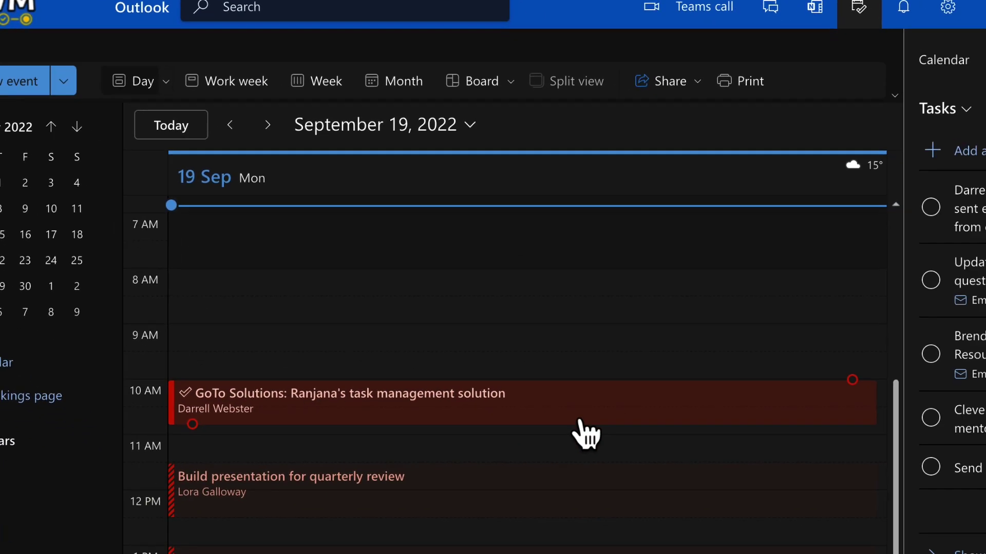
click(579, 420)
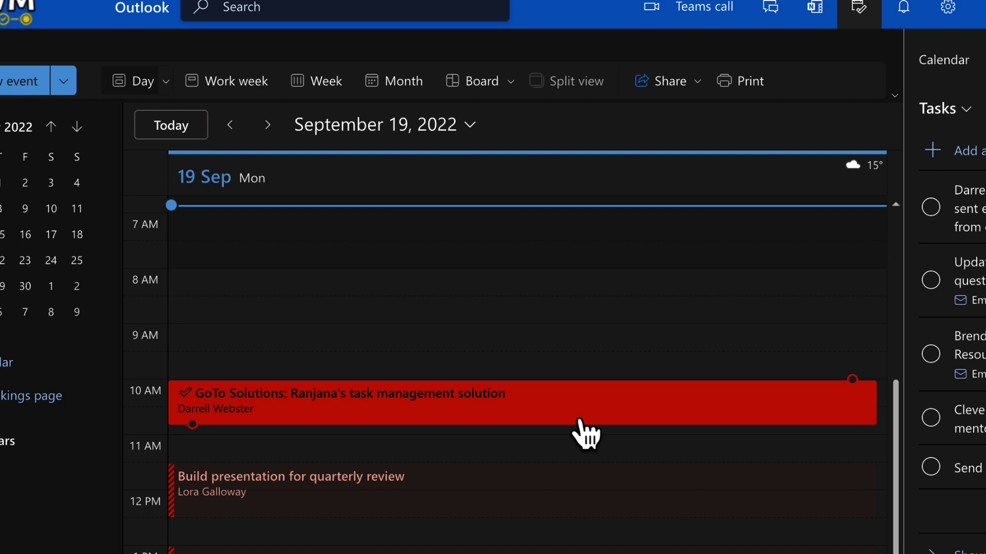
click(579, 420)
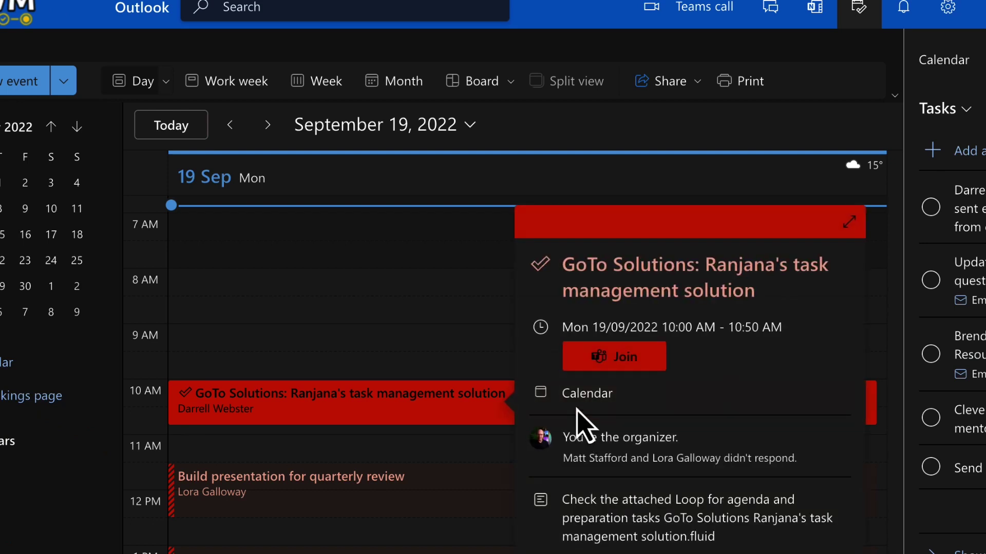
click(847, 225)
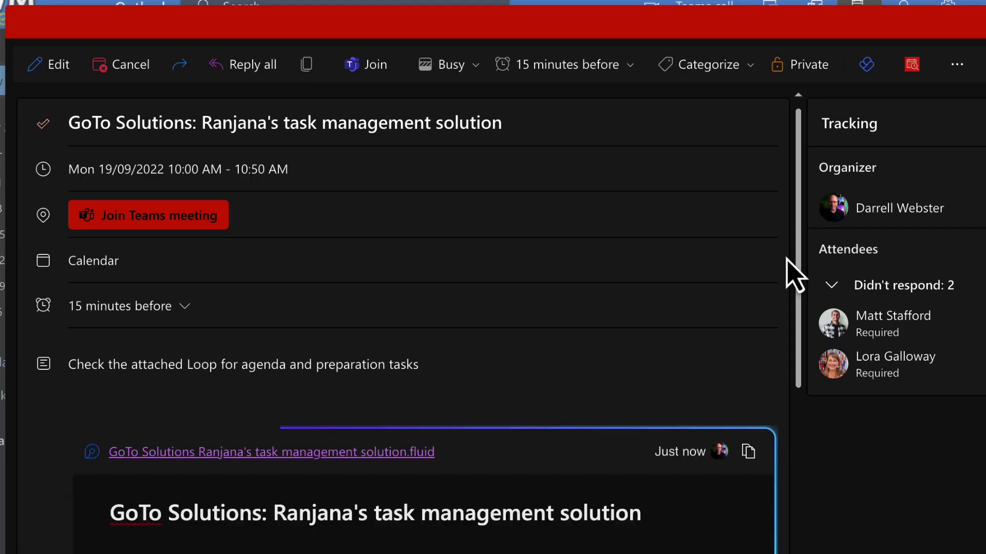
scroll(404, 322, down, 5)
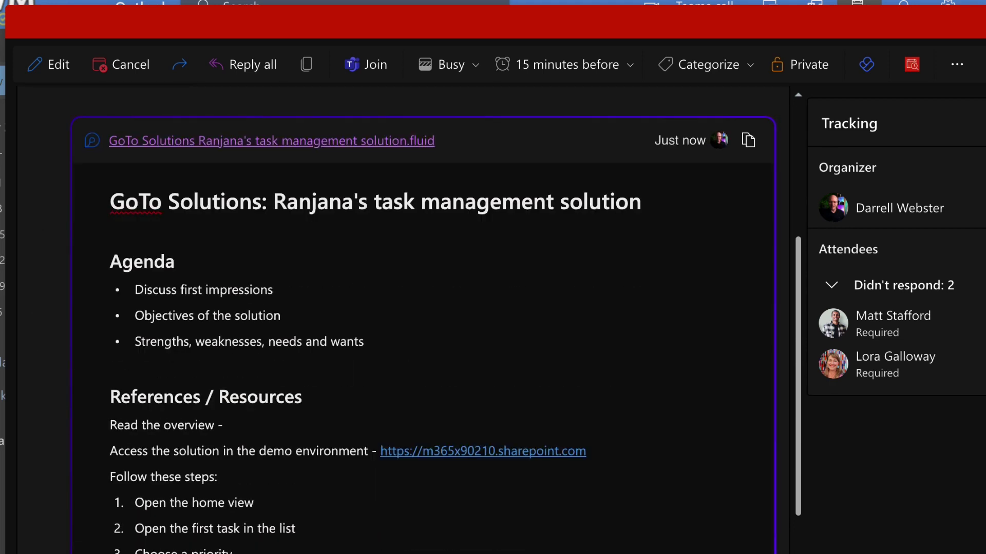
scroll(676, 373, up, 5)
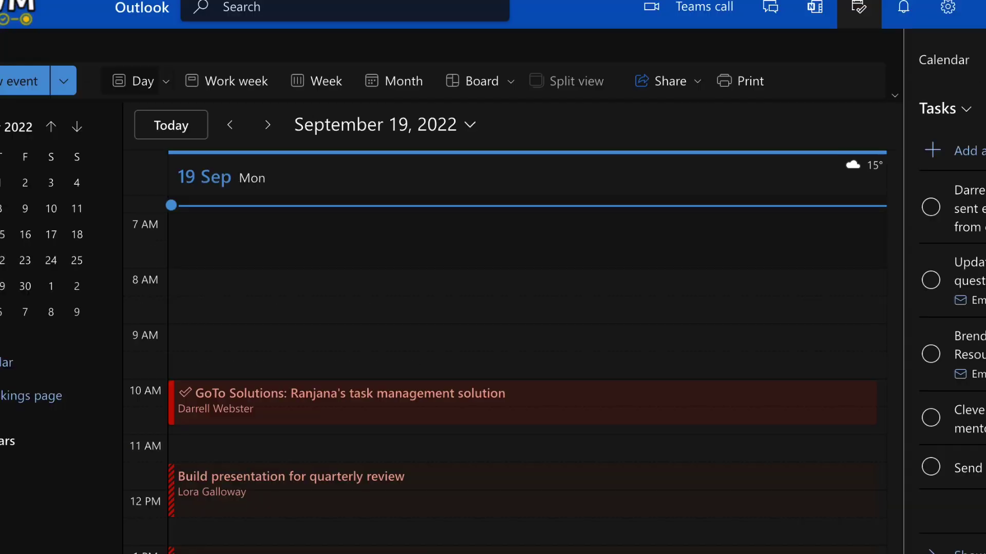
Create a 'Prep time' event from 9:45 to 10:00 AM before the meeting
click(290, 370)
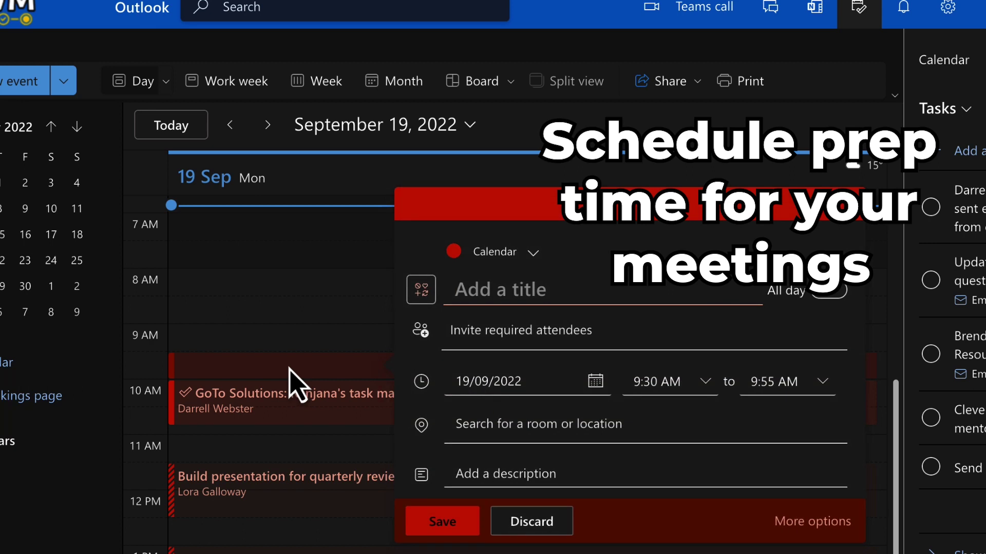
click(656, 390)
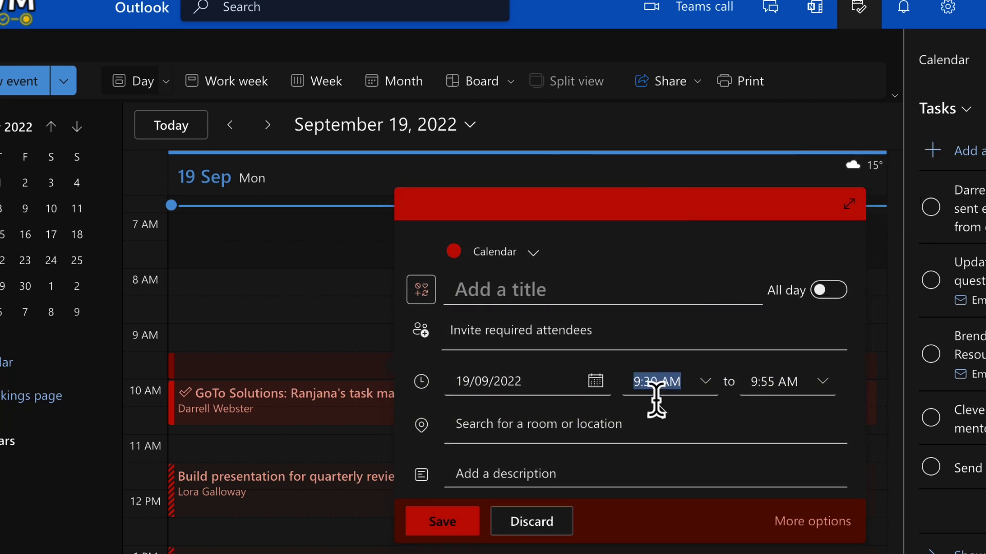
text(9:45)
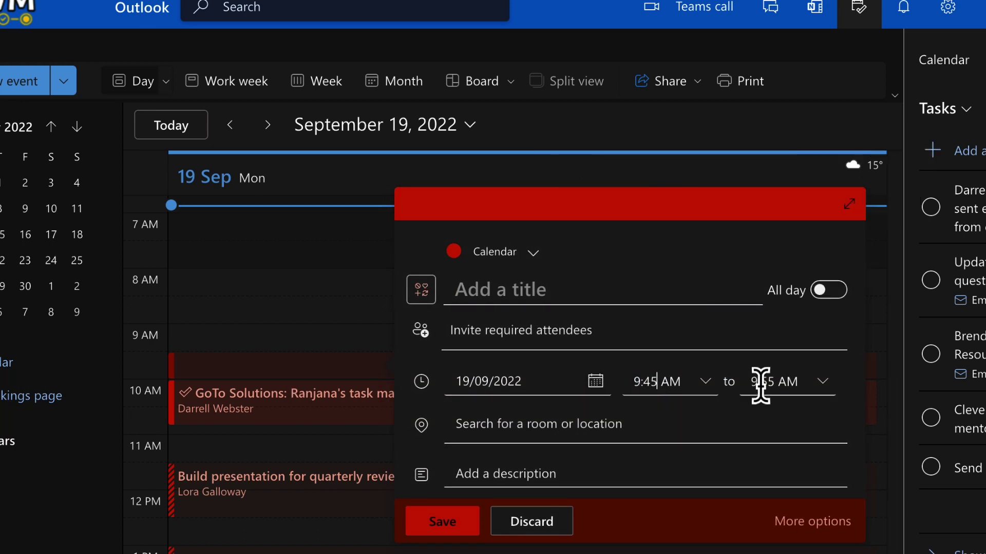
text(10:100)
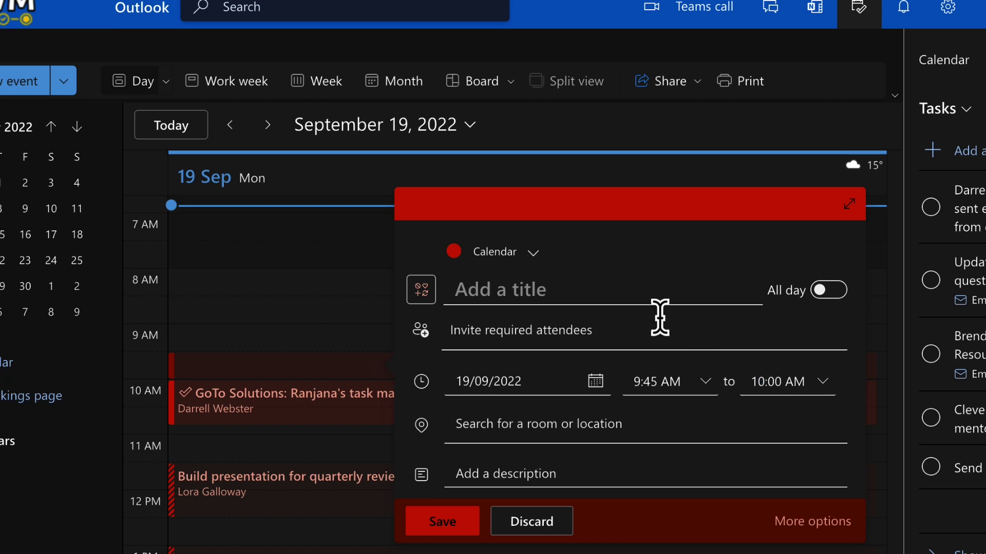
click(648, 288)
text(Prep time)
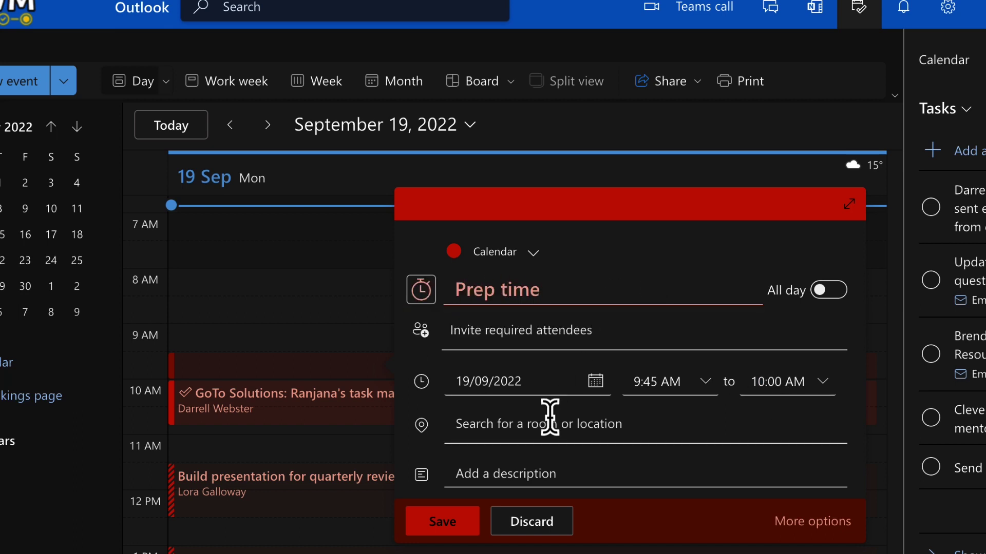
click(441, 522)
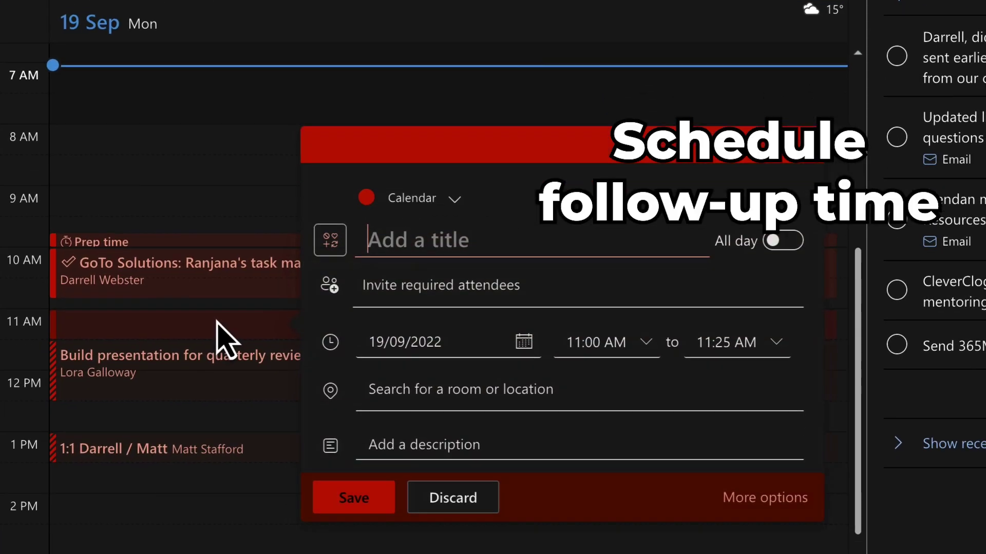
Title the 11:00–11:25 AM event 'Follow up tasks' and save it
text(Follo)
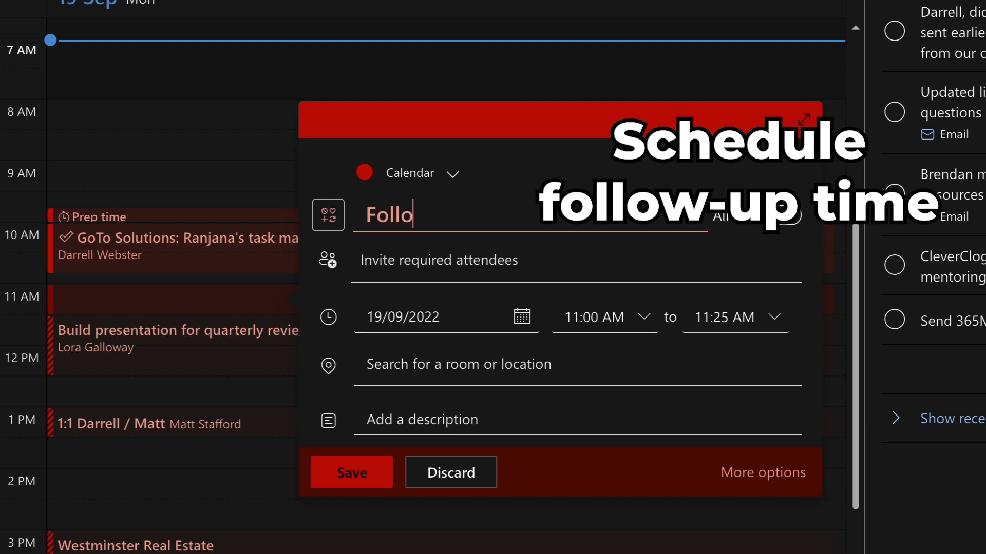
text(w up tasks)
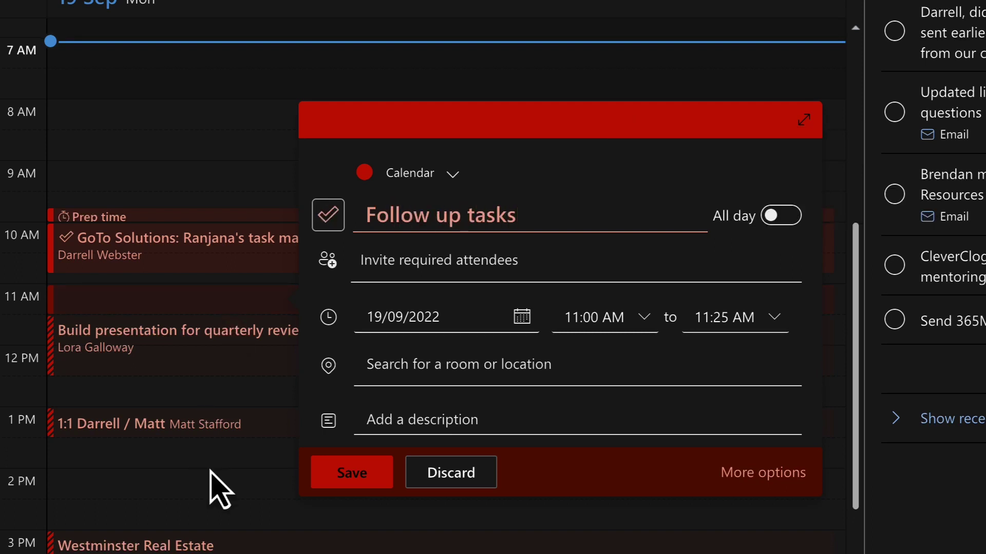
click(340, 482)
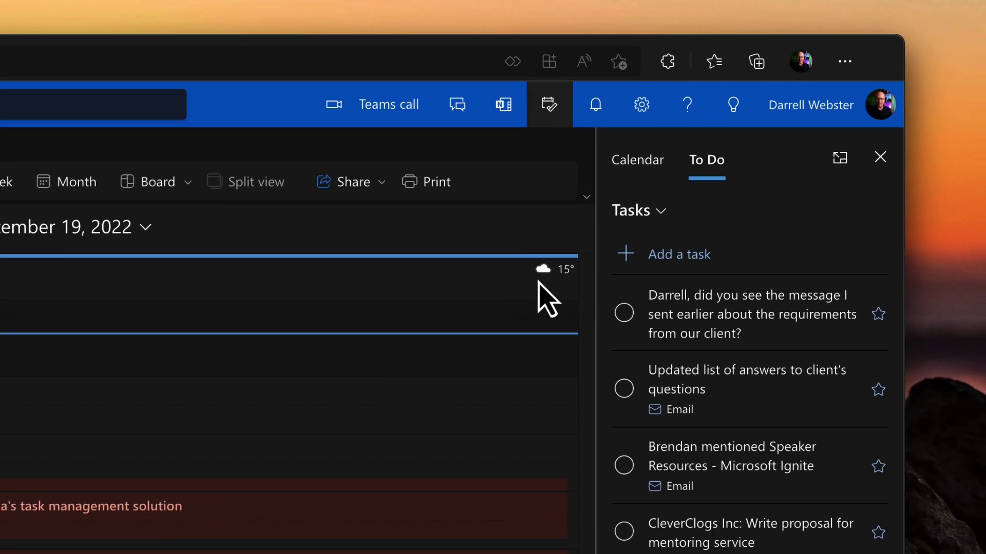
Drag the client-requirements task from My Day onto the 2 PM slot on 19 September
drag(570, 338, 430, 437)
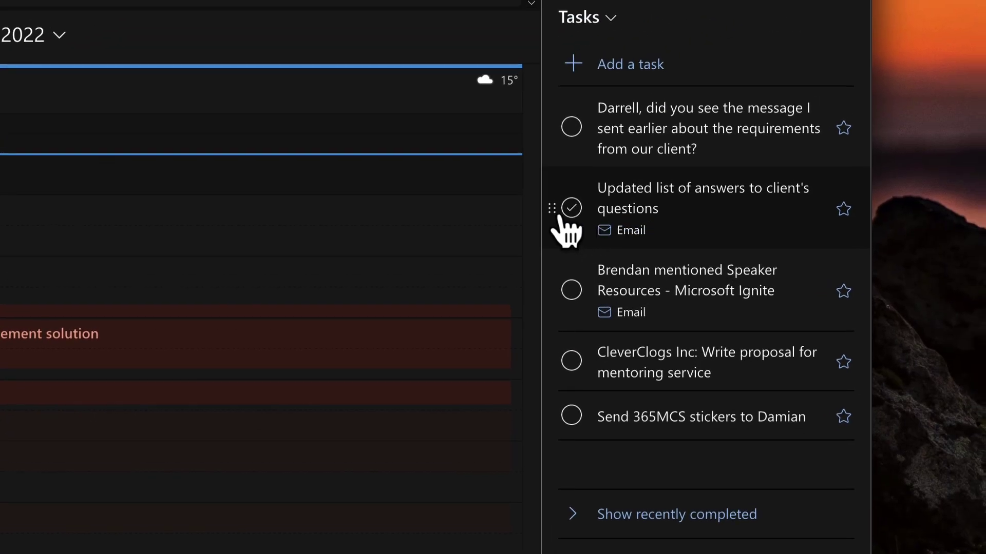
Drag the 'Updated list of answers to client's questions' task onto the calendar at 12:30 PM
drag(552, 206, 200, 461)
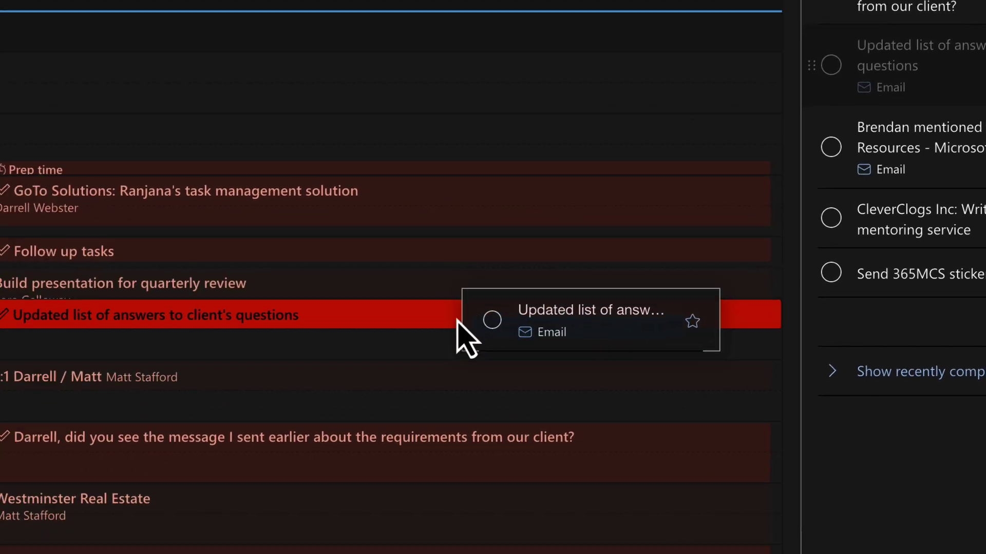
drag(457, 319, 445, 351)
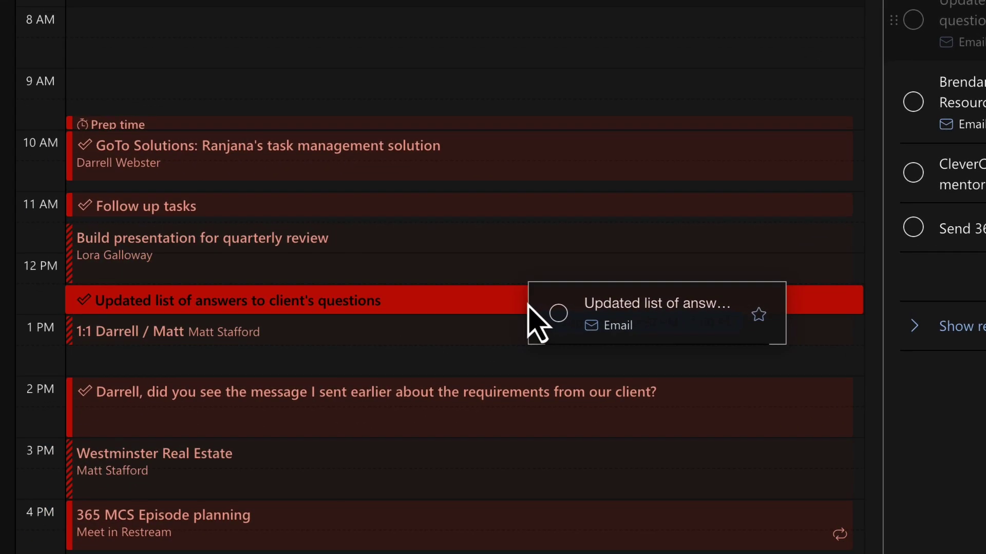
drag(531, 315, 528, 301)
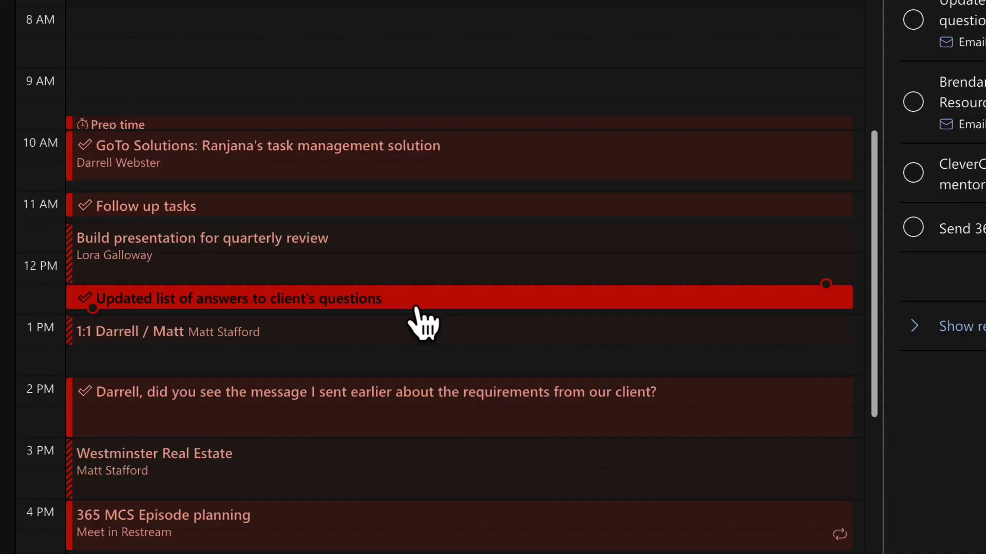
Change the 12:30–12:55 PM answers-list event's availability from Busy to Free and save it
click(512, 400)
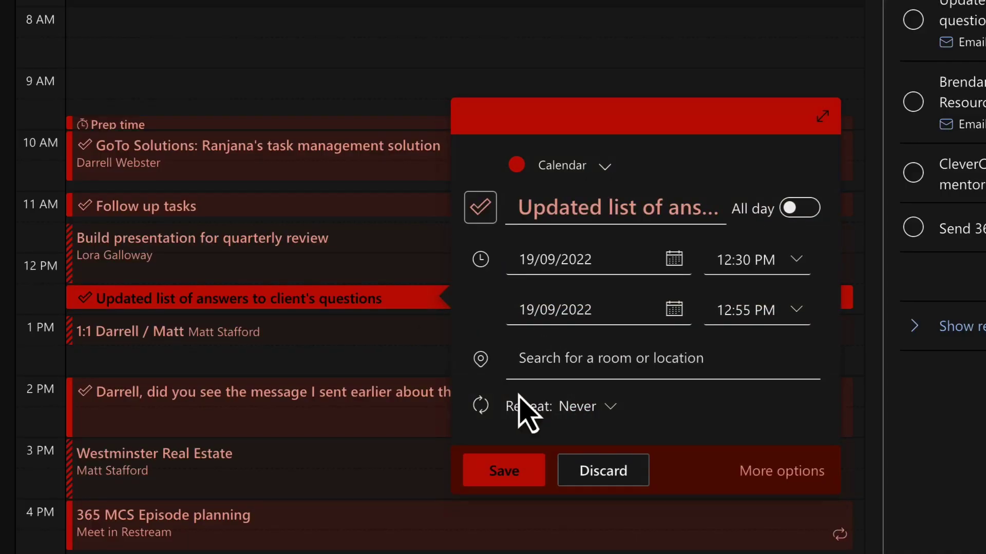
click(770, 470)
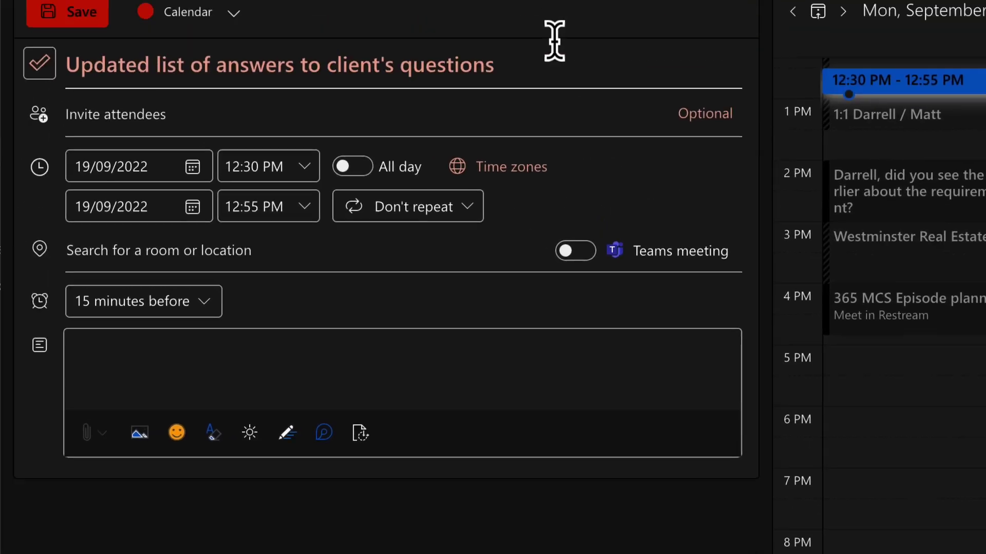
click(493, 54)
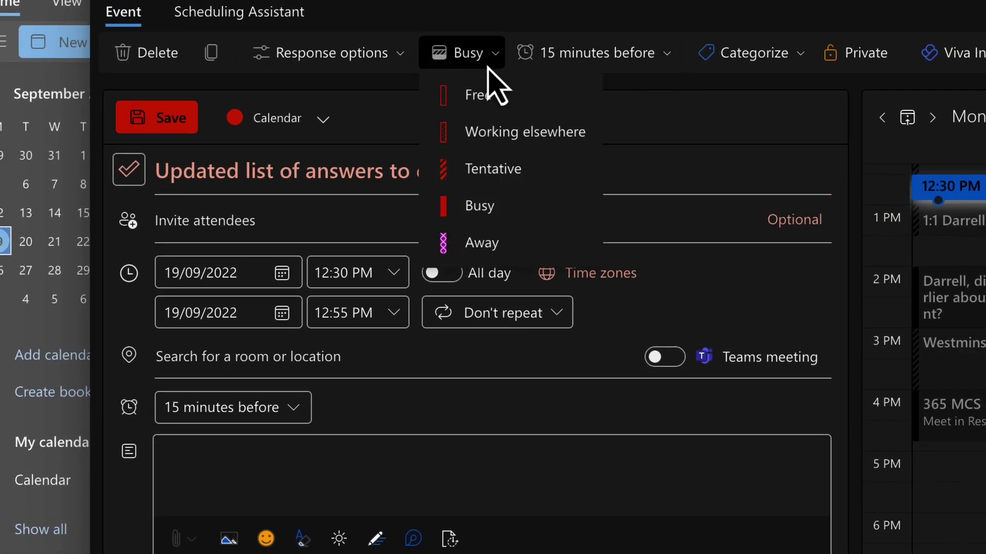
click(478, 95)
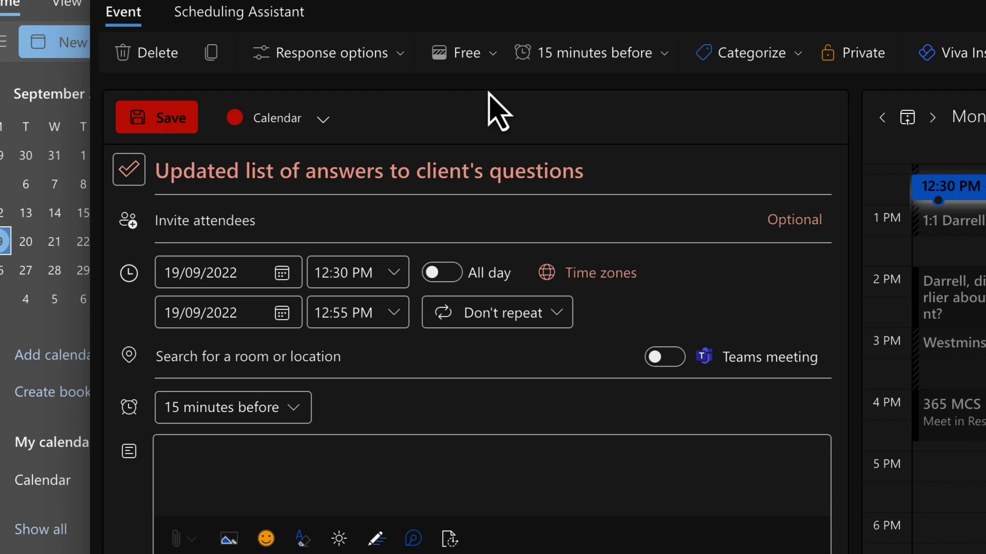
click(156, 117)
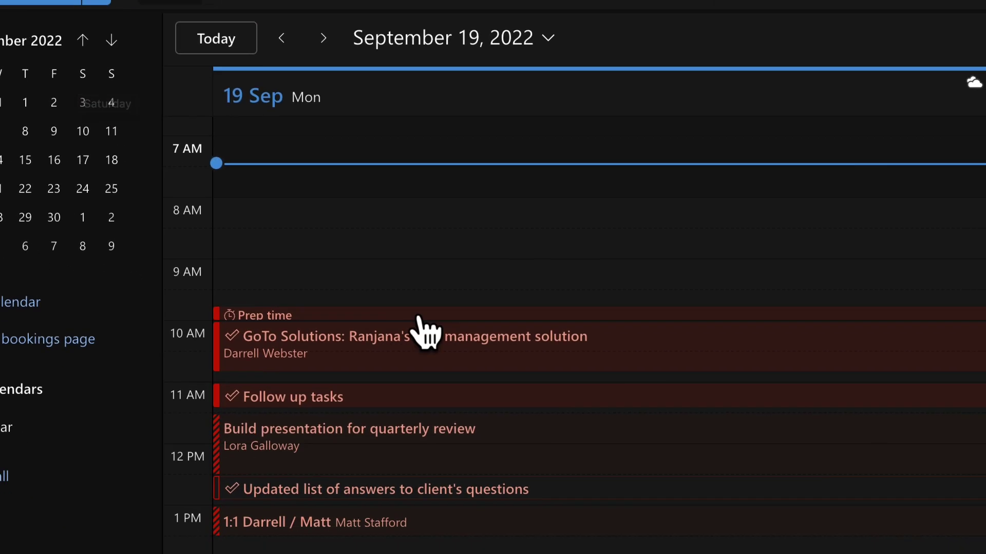
click(478, 381)
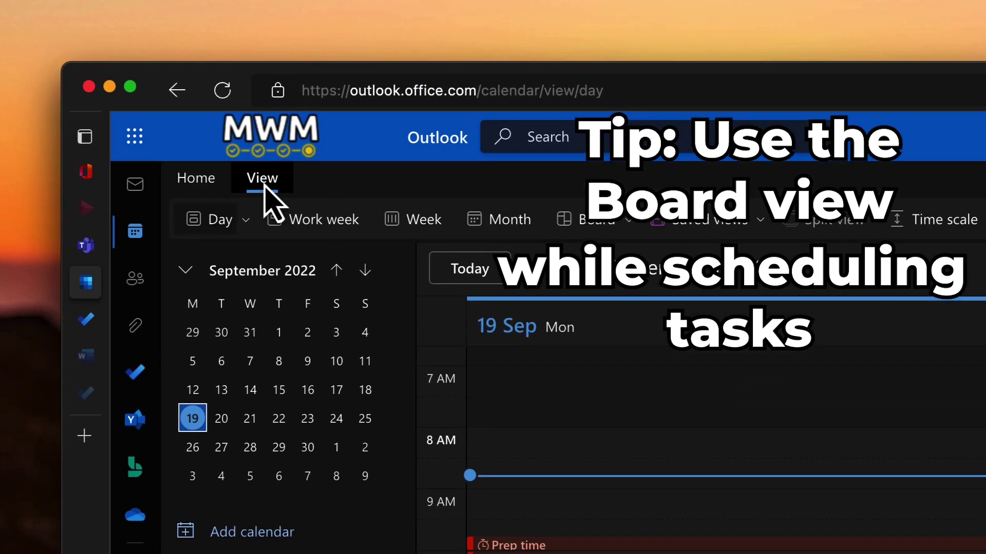
Switch to Board view and schedule the 'CleverClogs Inc: Write proposal for mentoring service' task at 1:30 PM
click(572, 219)
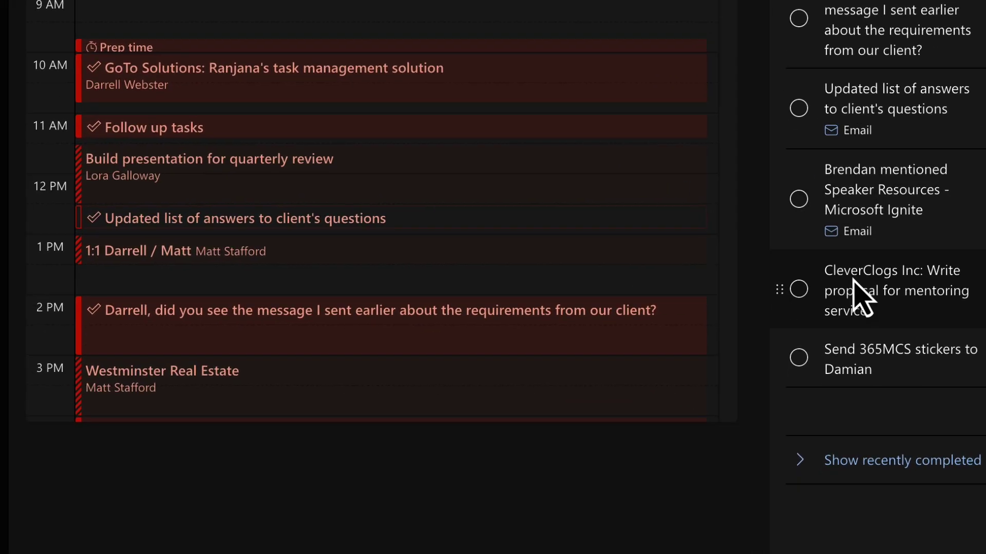
drag(864, 297, 575, 261)
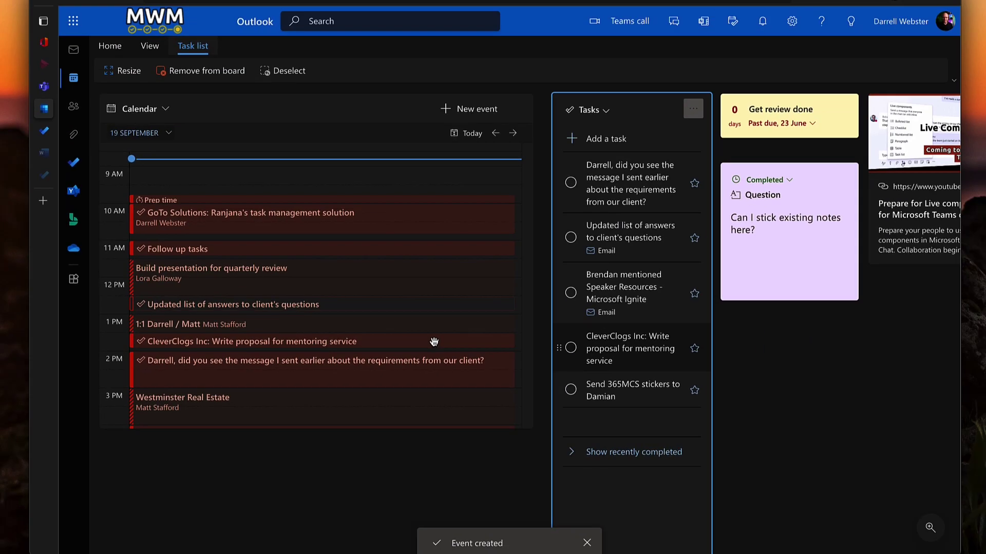